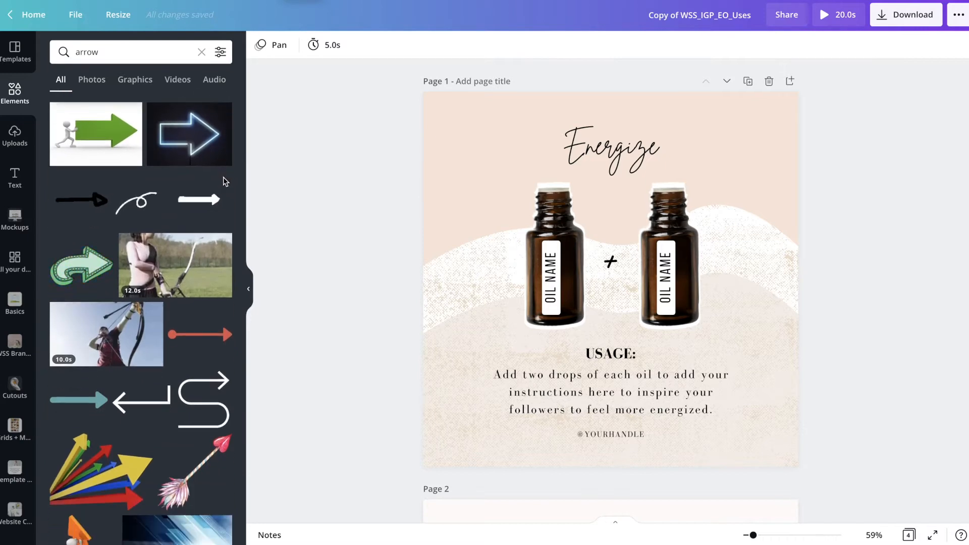
pyautogui.scroll(-15, 186, 379)
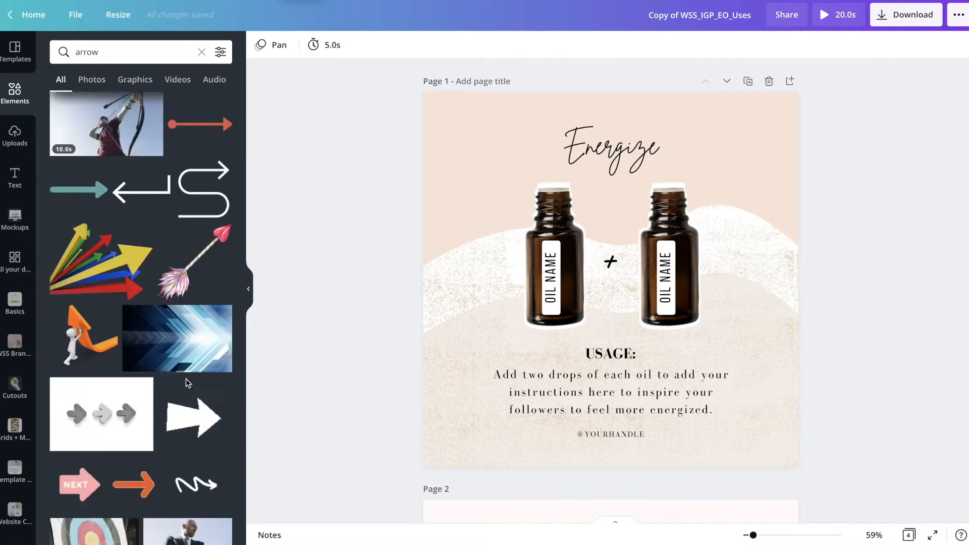
# Add an animated dark double-chevron arrow from the arrow results beside the Energize title on page 1
pyautogui.click(193, 462)
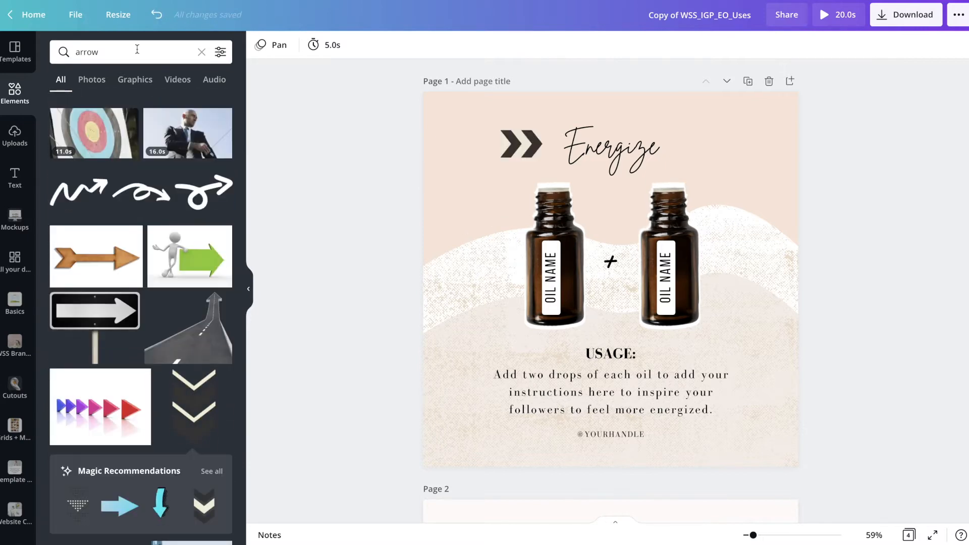
# Search the elements for "glitter" and place white four-point sparkle graphics on the two oil bottles
pyautogui.click(137, 50)
pyautogui.write('glitter')
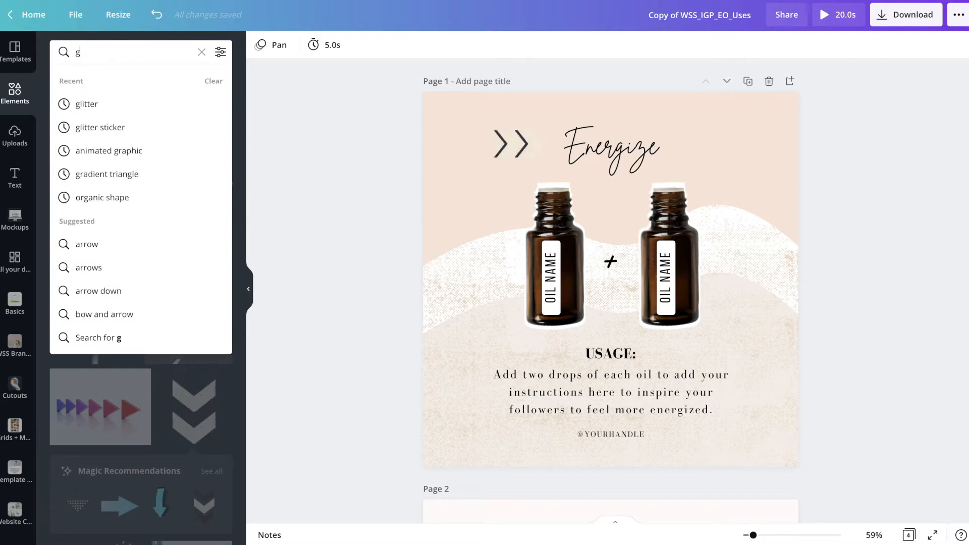
pyautogui.press('Return')
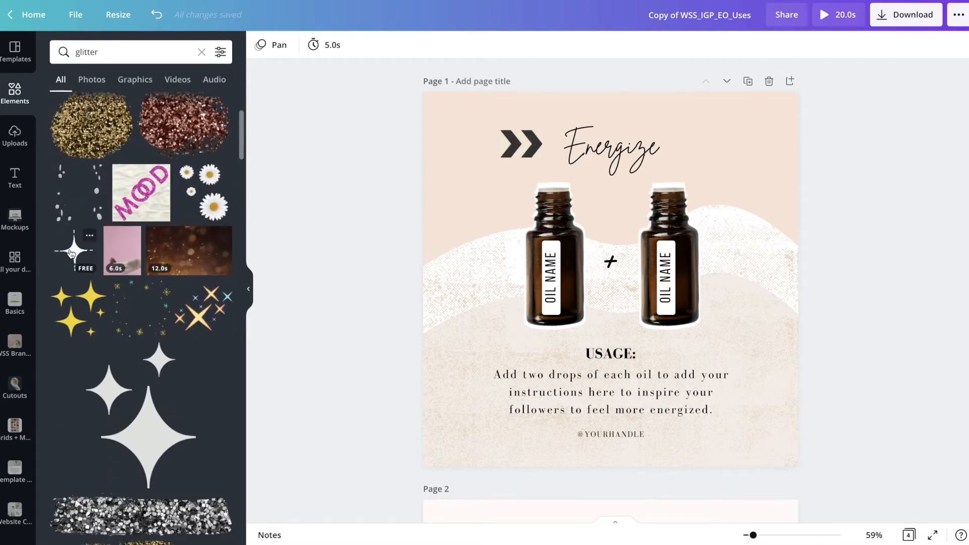
pyautogui.click(71, 254)
pyautogui.click(339, 235)
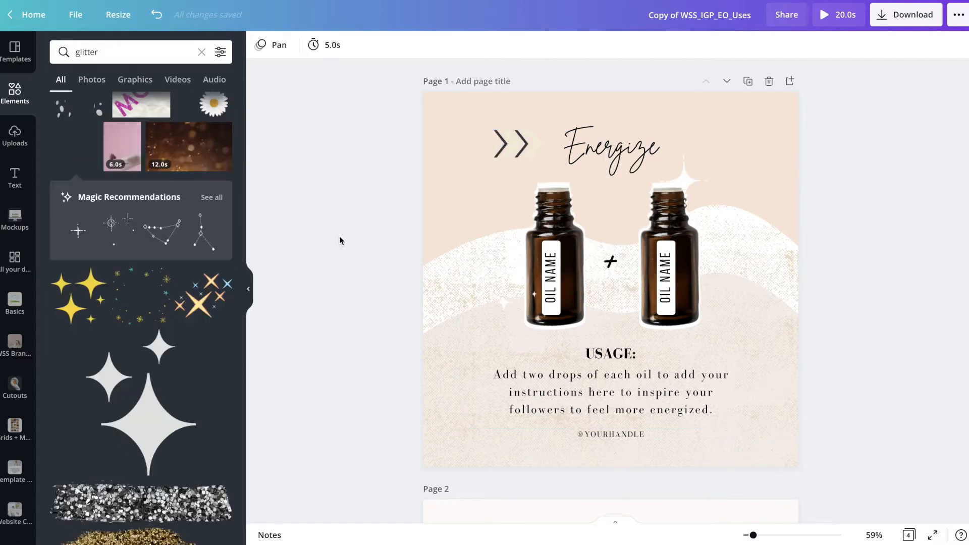
# Search the elements for "blob" and refine the search to "animated blob"
pyautogui.click(152, 55)
pyautogui.write('blob')
pyautogui.press('Return')
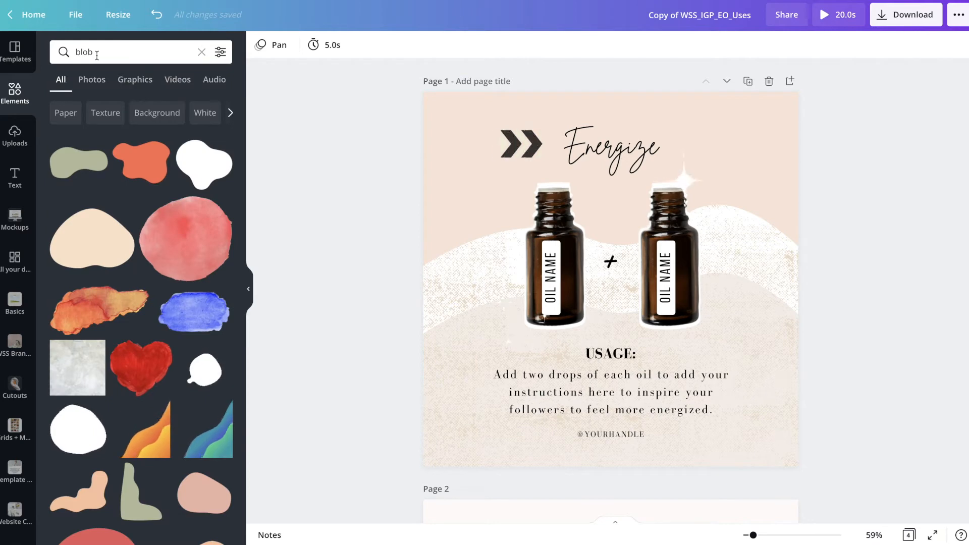
pyautogui.click(75, 53)
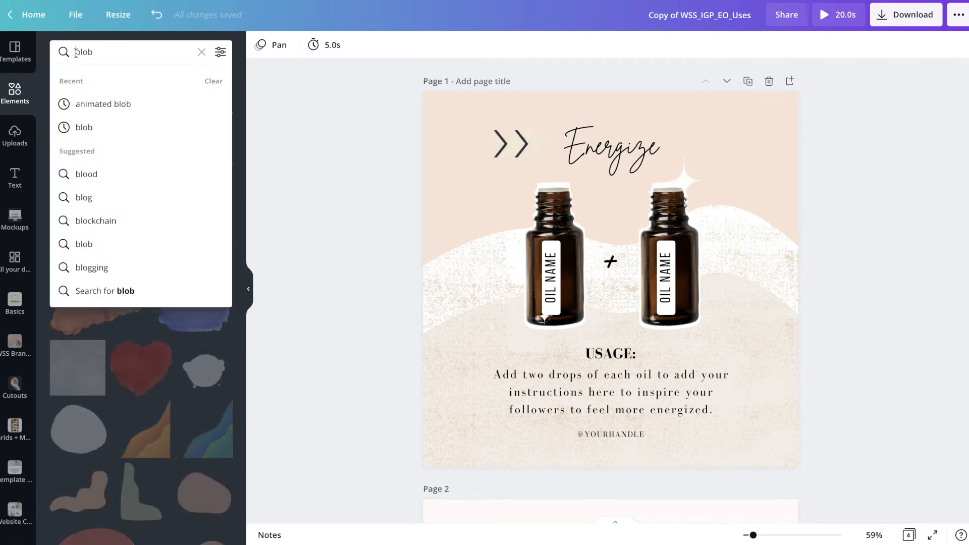
pyautogui.click(96, 106)
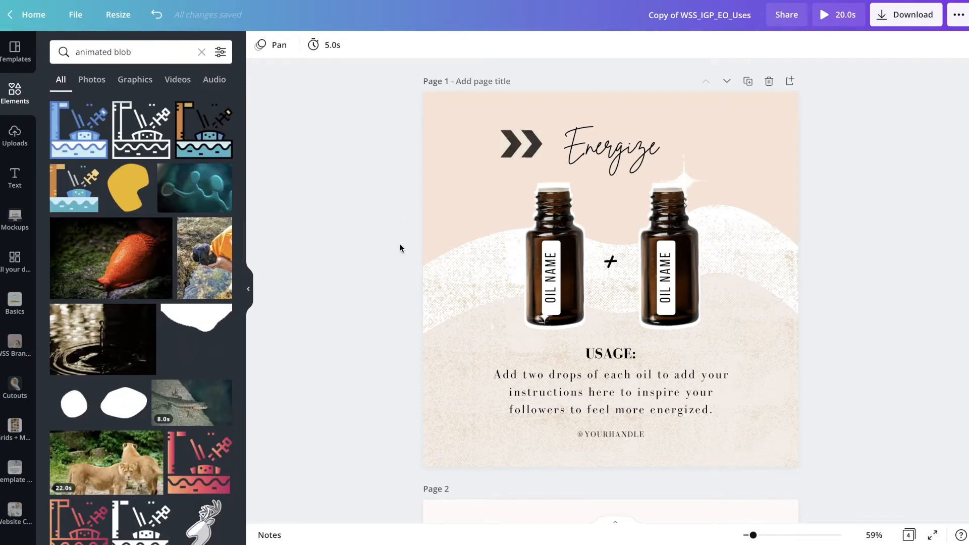
# Replace the textured wave background with a white animated blob placed behind the oil bottles, and open the download options
pyautogui.click(433, 284)
pyautogui.click(296, 164)
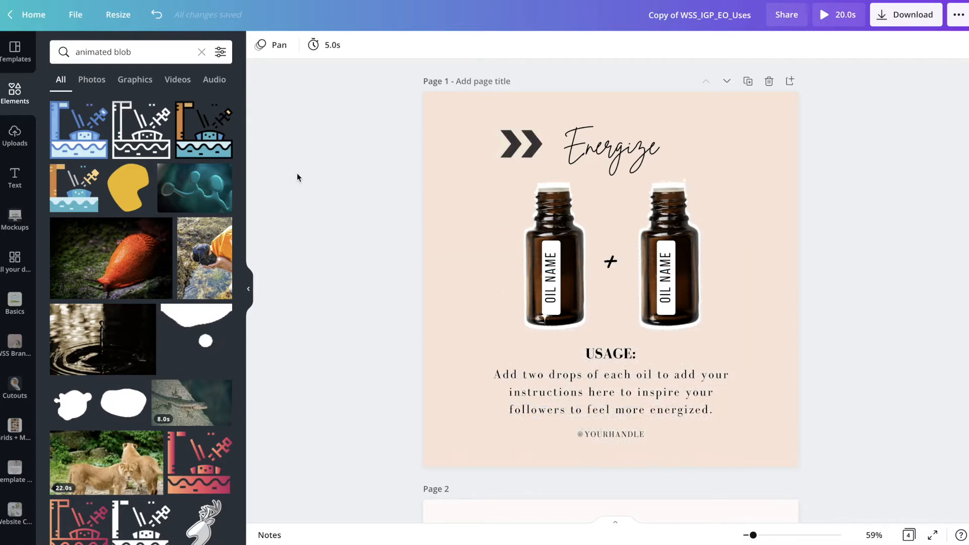
pyautogui.click(120, 408)
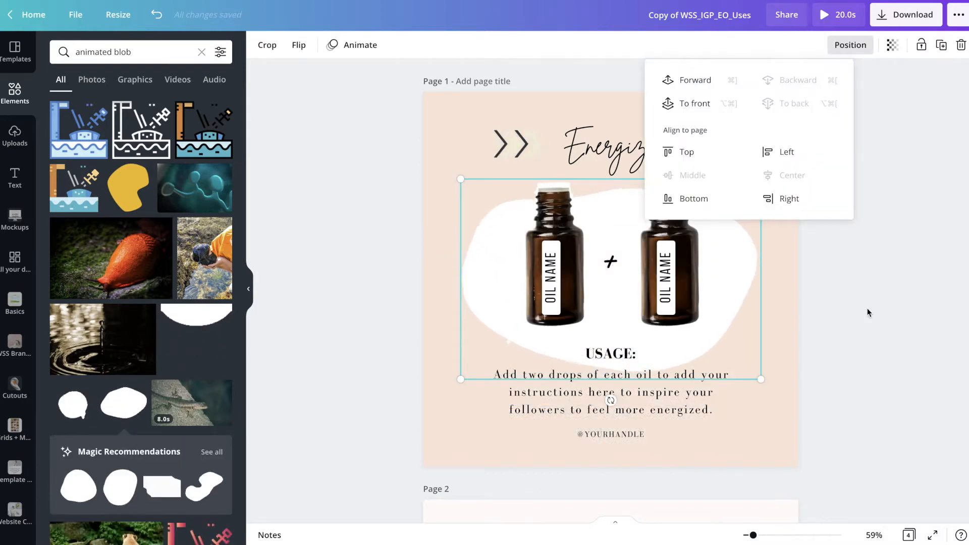
pyautogui.click(868, 312)
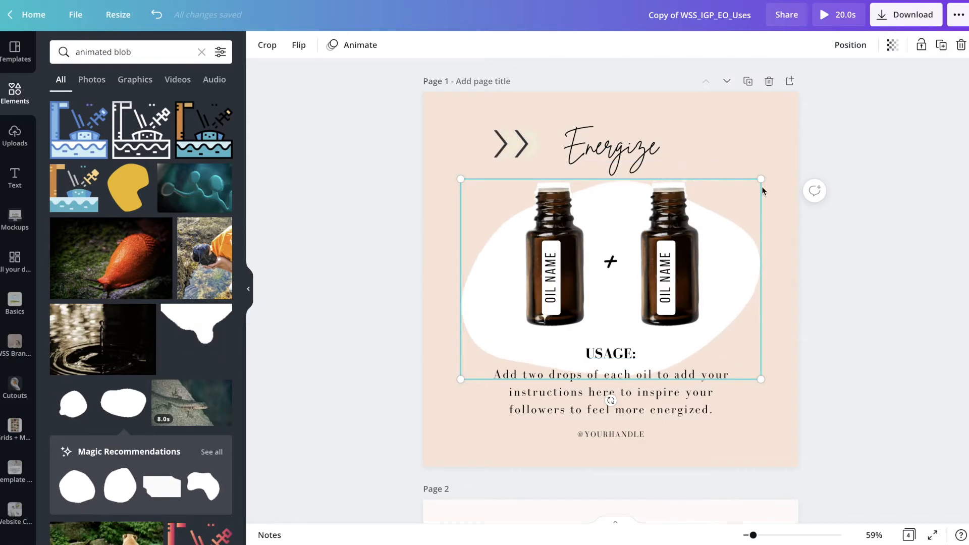
pyautogui.click(323, 353)
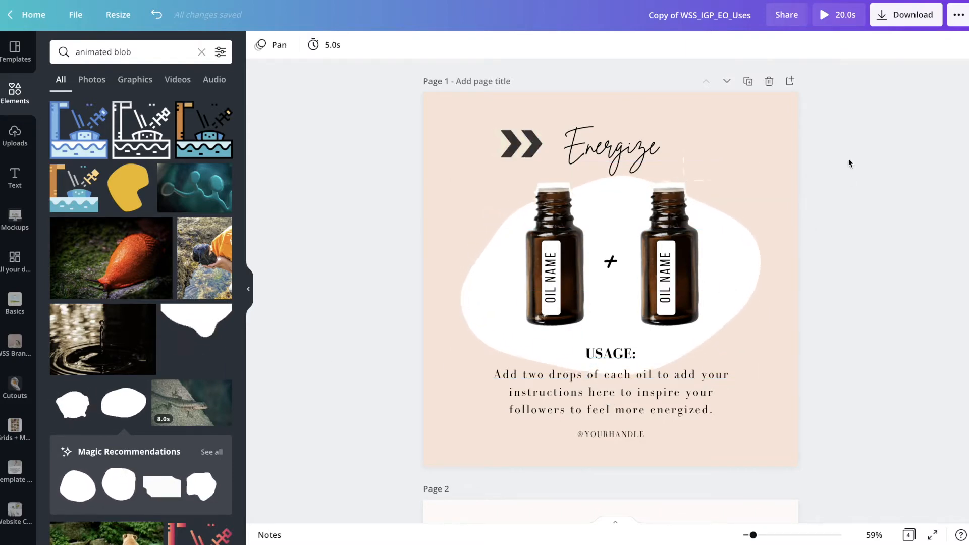
pyautogui.click(906, 14)
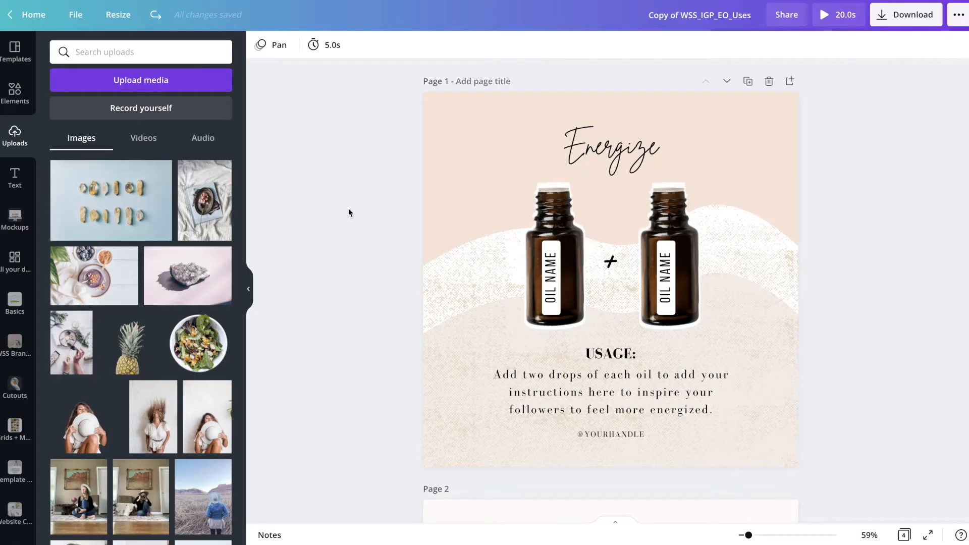
# Look through the pages of the design, including the oil usage, top oils and topic graph layouts
pyautogui.scroll(-5, 348, 209)
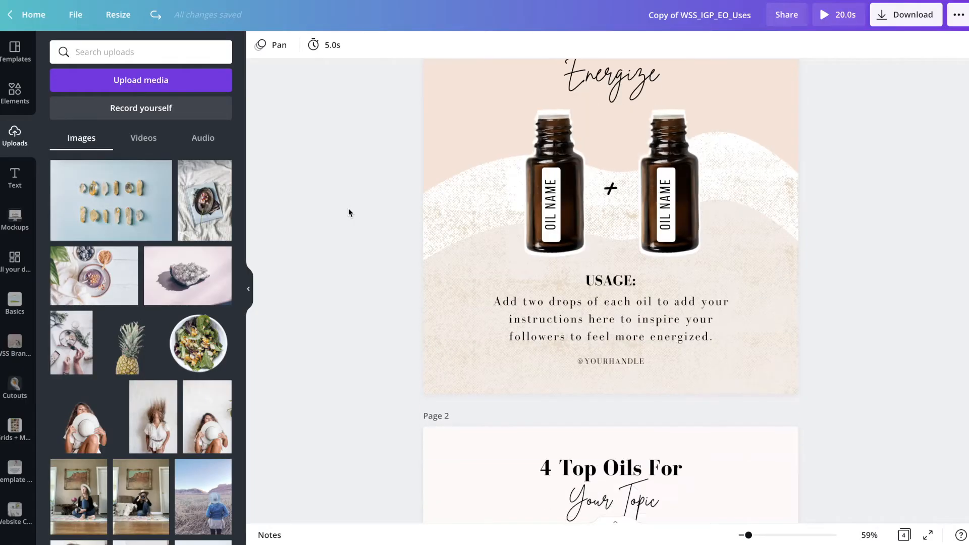
pyautogui.scroll(-15, 348, 210)
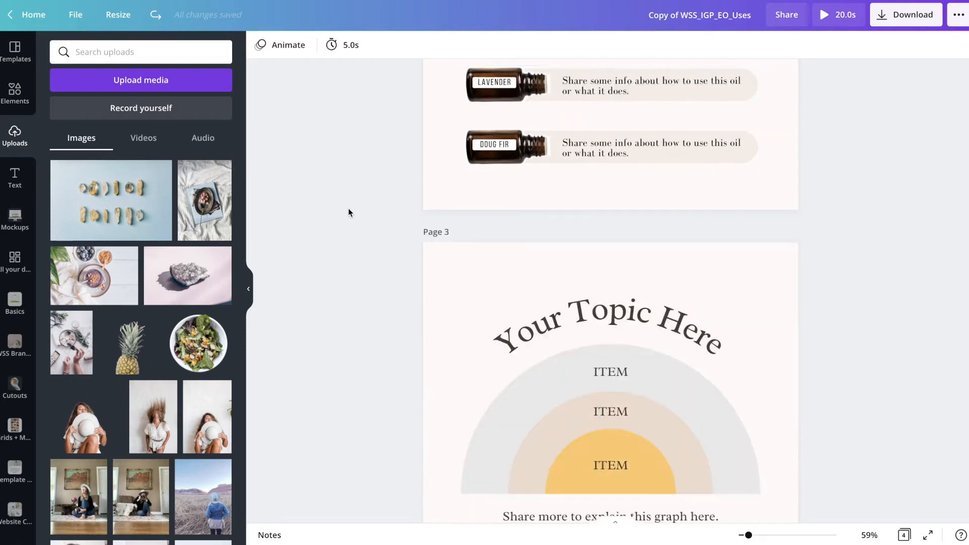
pyautogui.scroll(12, 348, 209)
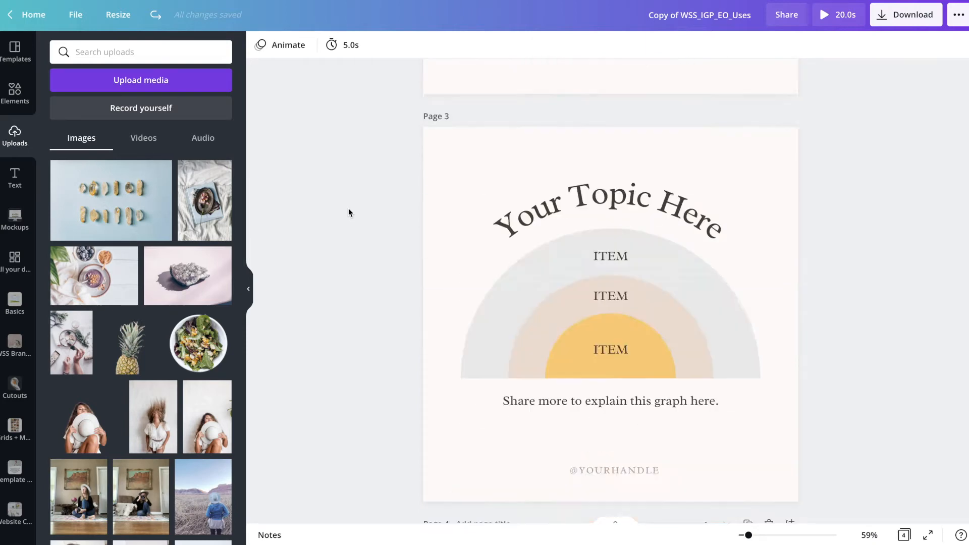
pyautogui.scroll(6, 348, 212)
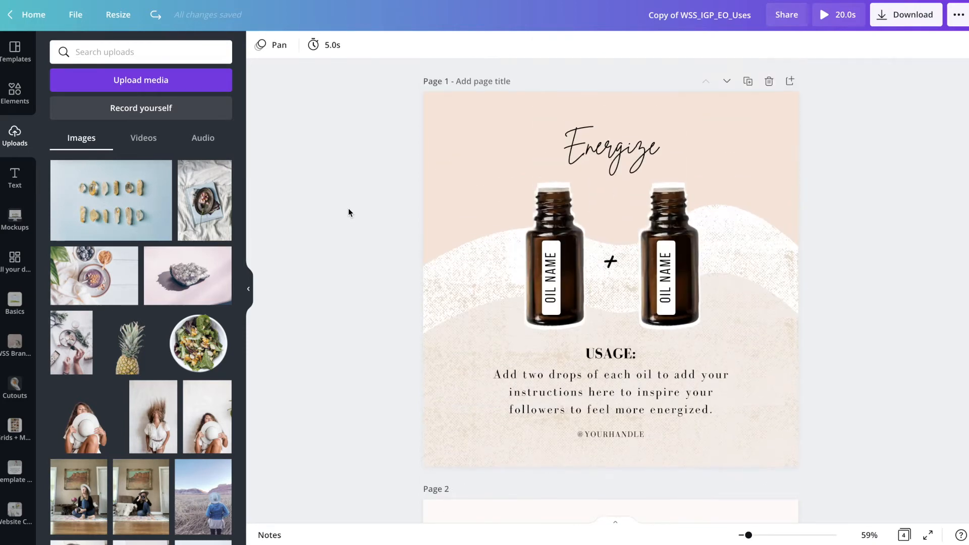
pyautogui.scroll(-7, 348, 212)
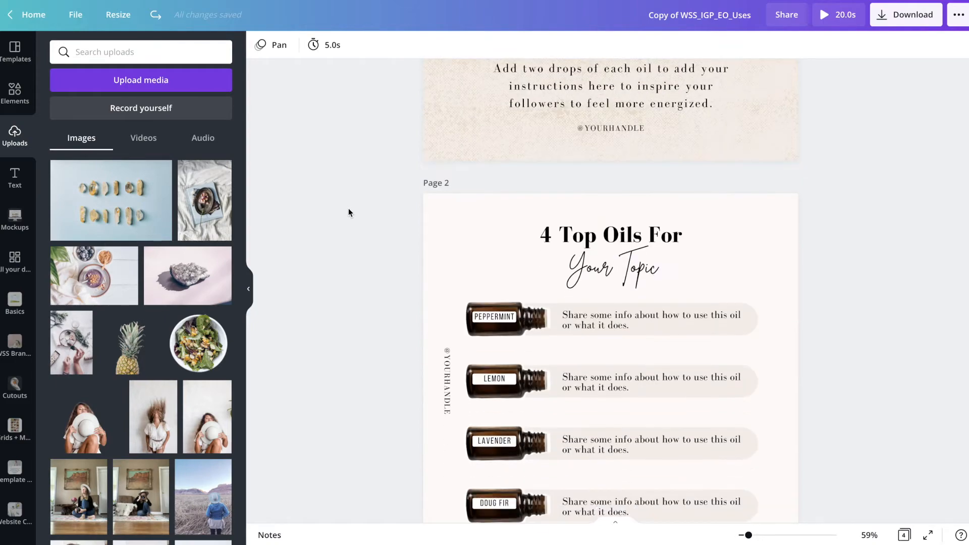
pyautogui.scroll(7, 351, 209)
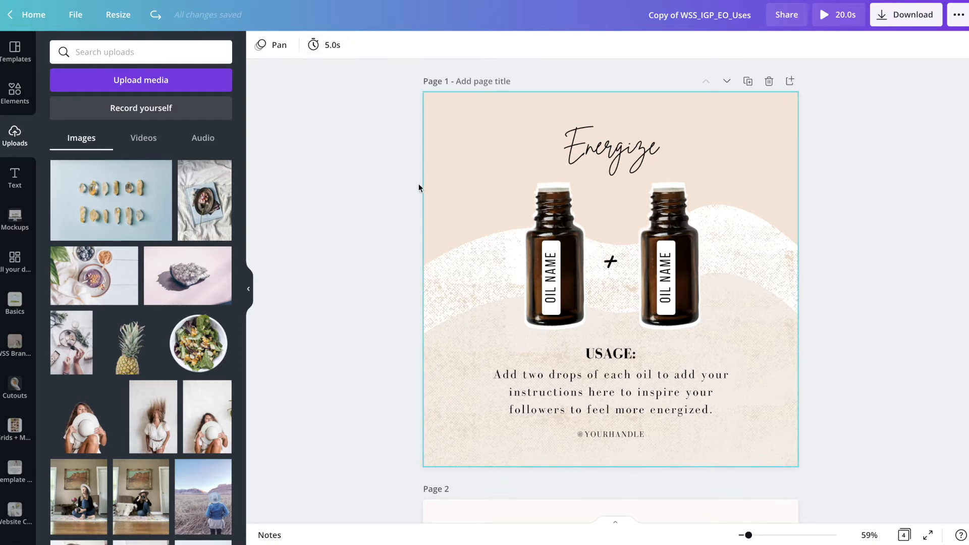
pyautogui.scroll(-10, 438, 310)
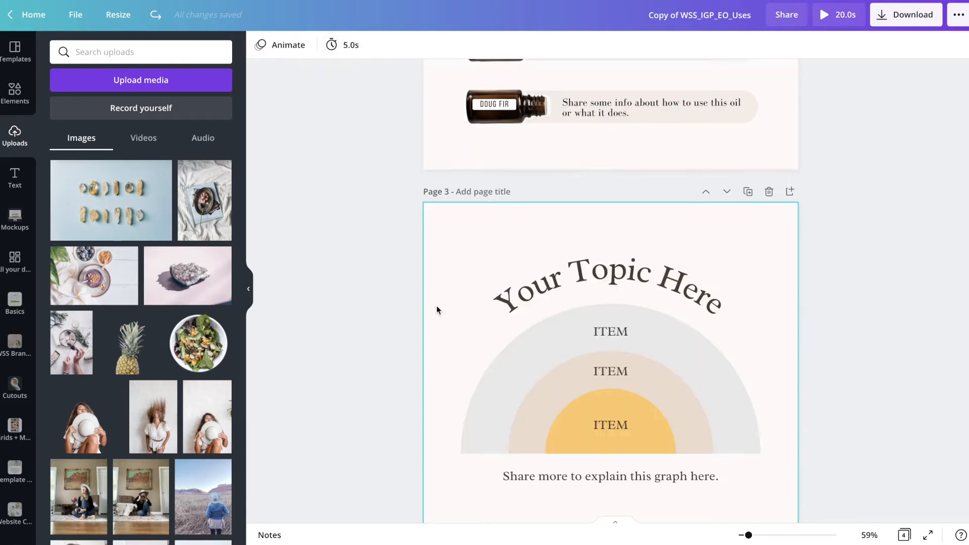
pyautogui.scroll(10, 380, 191)
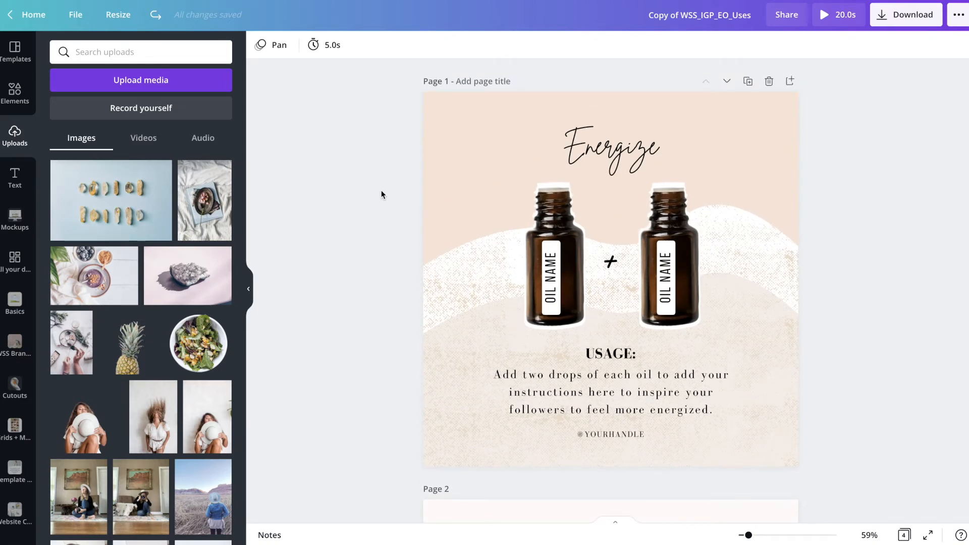
# Set the timing of page 1 to 2 seconds
pyautogui.click(331, 51)
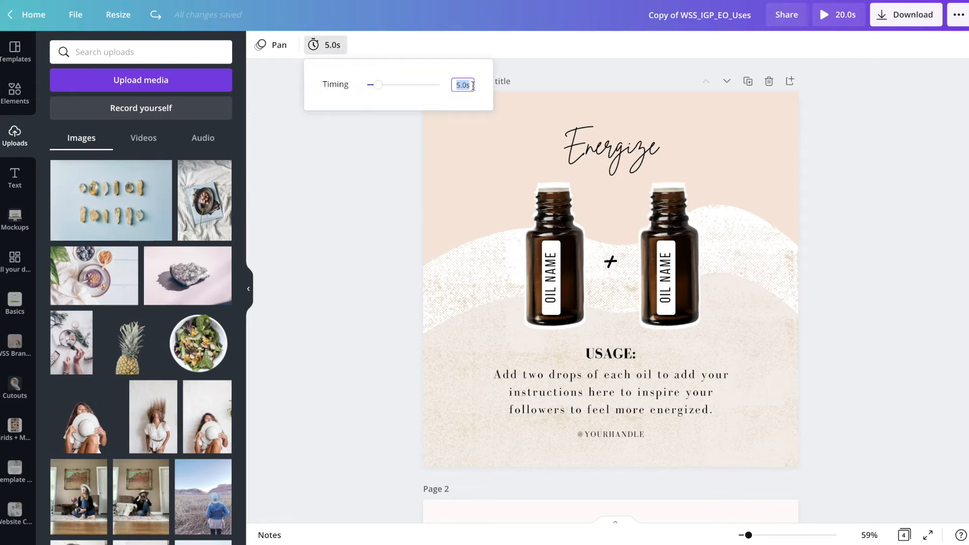
pyautogui.write('2')
pyautogui.click(343, 225)
# Select page 2, the top oils list, and open its timing setting
pyautogui.scroll(-5, 343, 228)
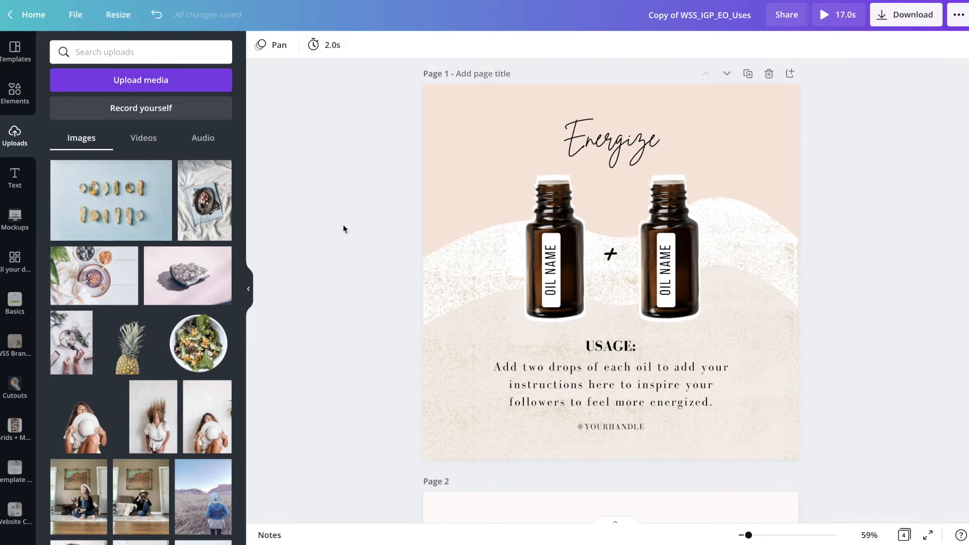
pyautogui.scroll(-2, 343, 228)
pyautogui.click(449, 212)
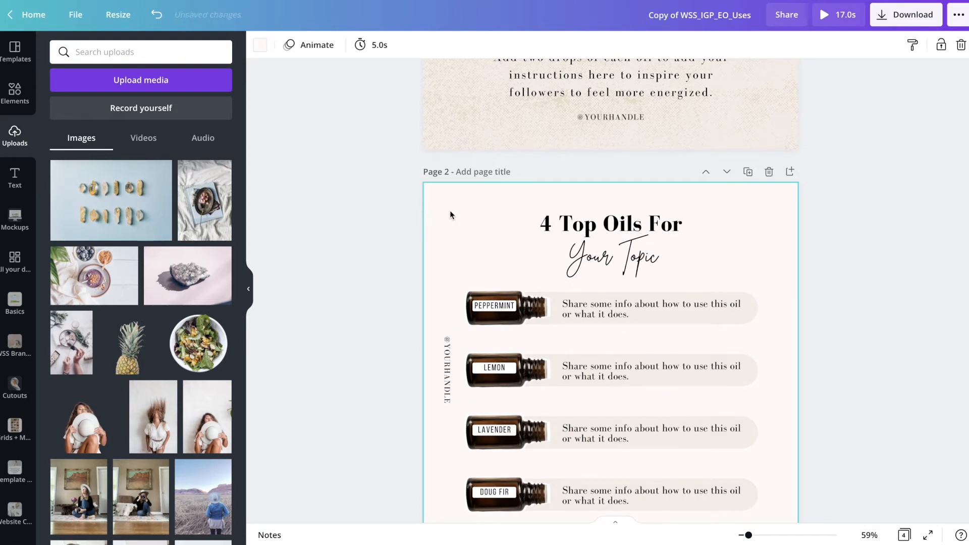
pyautogui.click(377, 53)
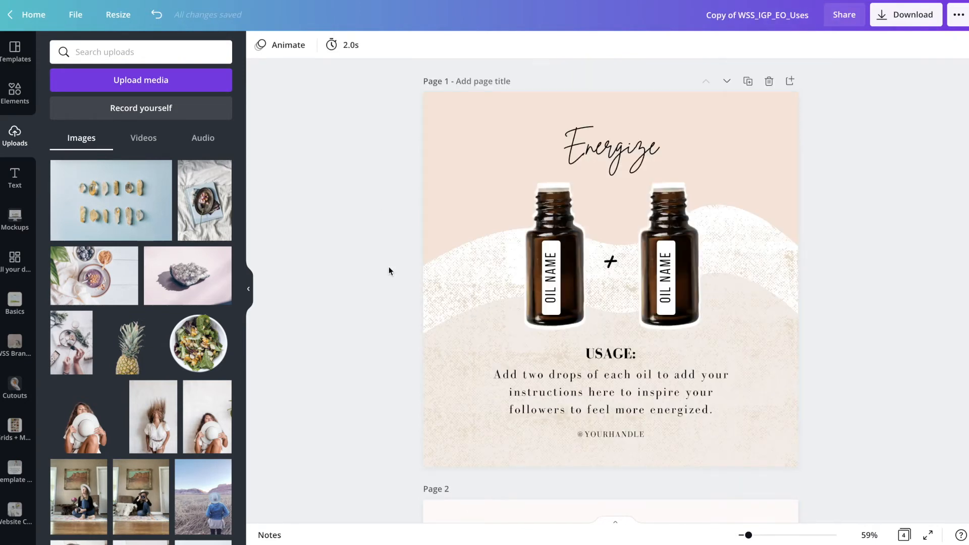
# Set up the design's download as an MP4 Video with all pages (1–4) included
pyautogui.scroll(-8, 365, 265)
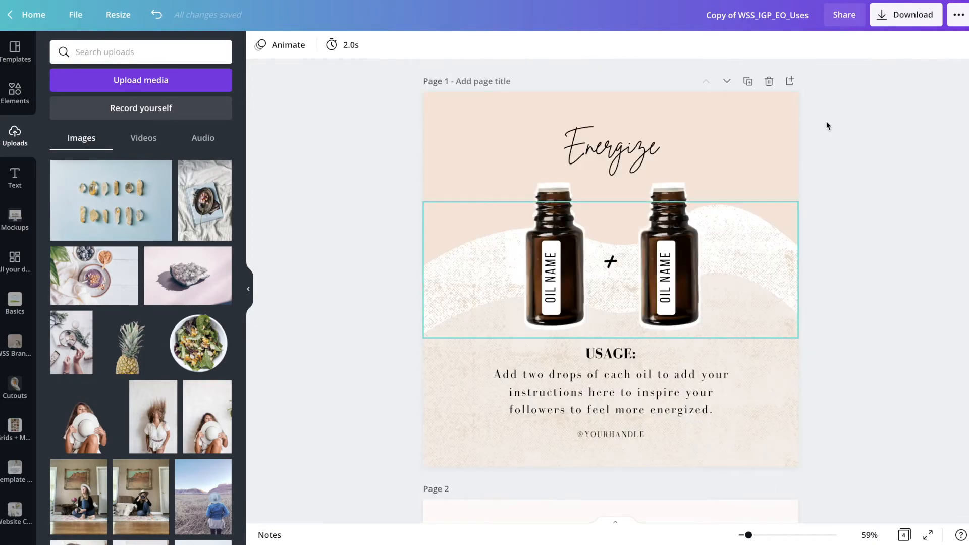
pyautogui.click(903, 21)
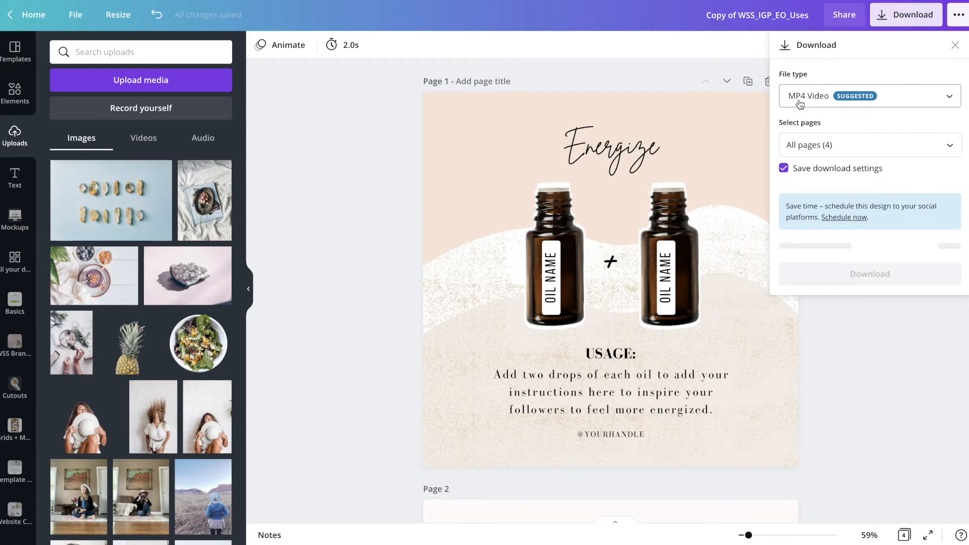
pyautogui.click(824, 145)
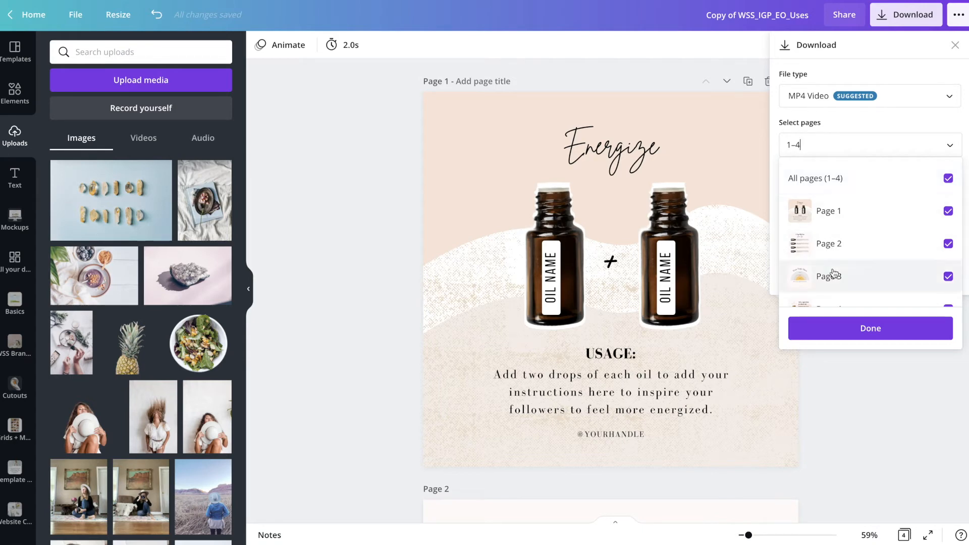
pyautogui.click(858, 331)
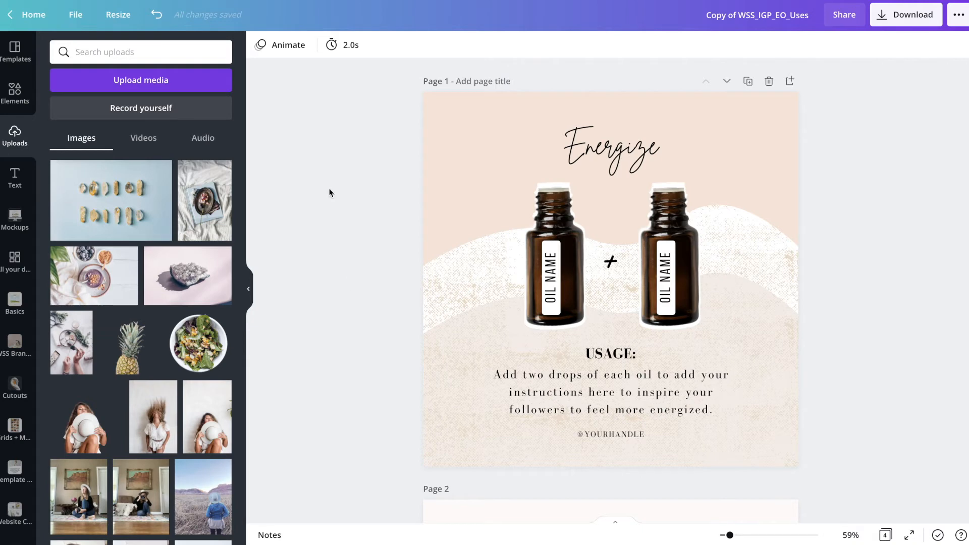
# Try the page animations on page 1, apply Rise, and open the download options
pyautogui.click(290, 46)
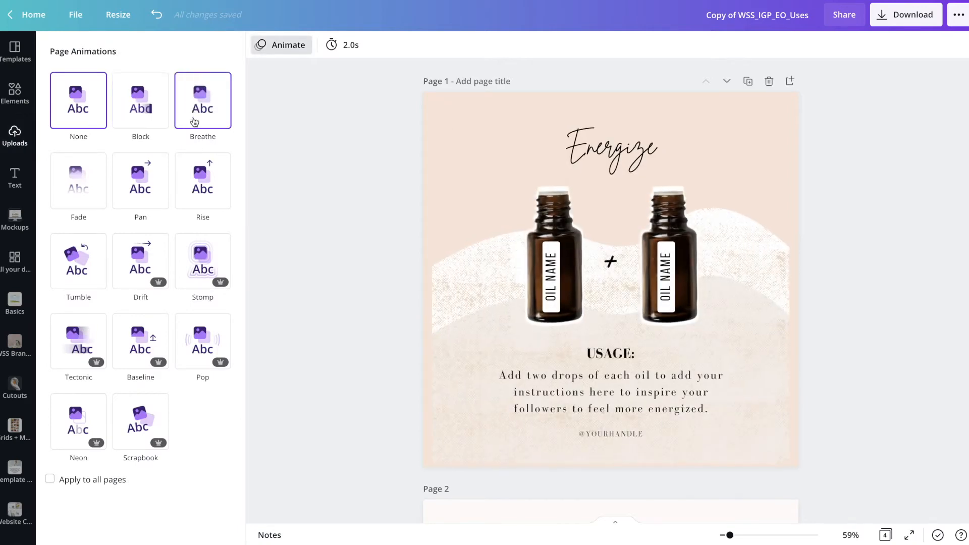
pyautogui.click(200, 193)
pyautogui.click(91, 111)
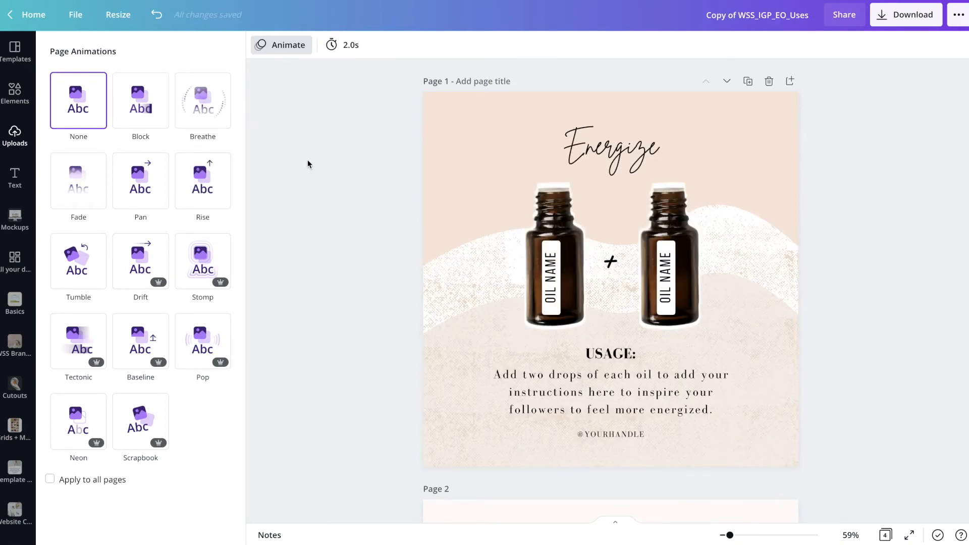
pyautogui.click(202, 182)
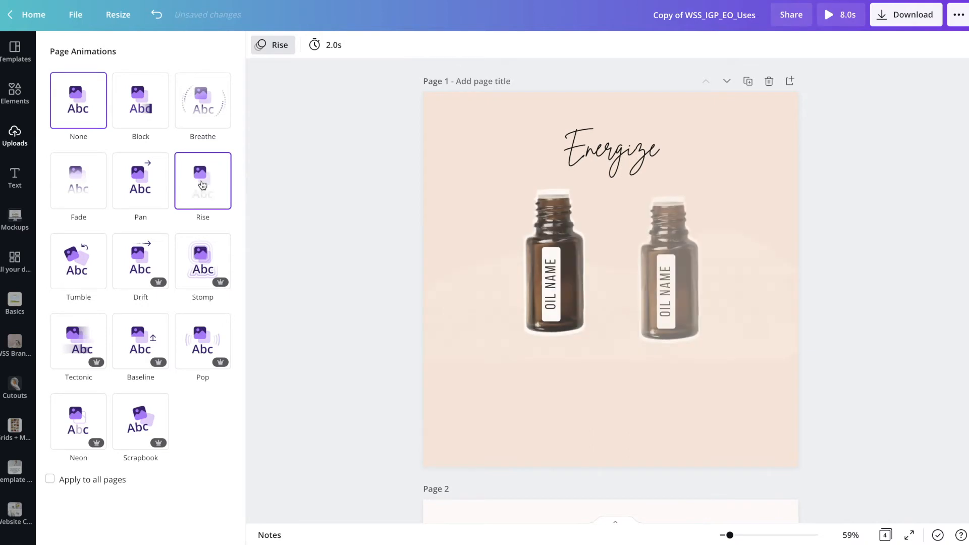
pyautogui.click(896, 17)
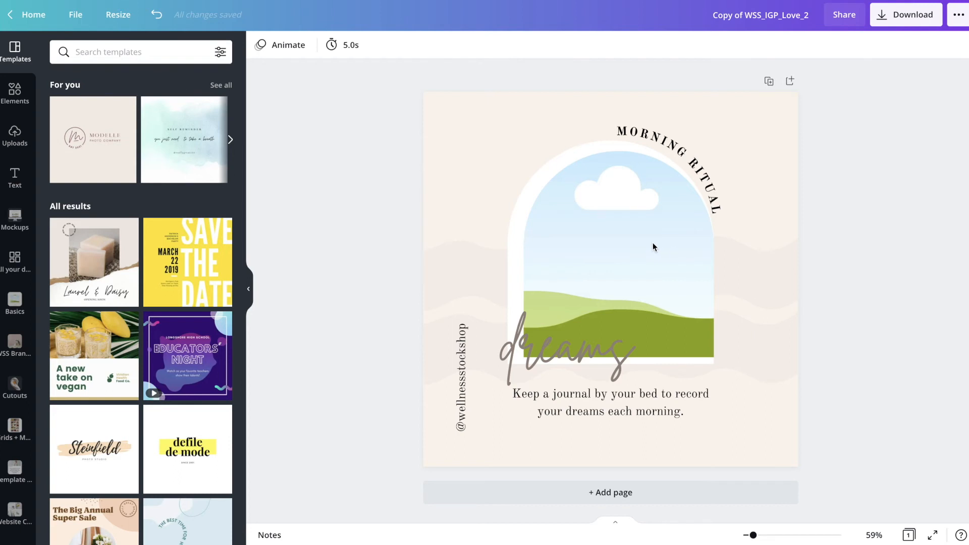
# Place the uploaded 24.8-second template-browsing video in the arch frame of the Morning Ritual post
pyautogui.click(14, 141)
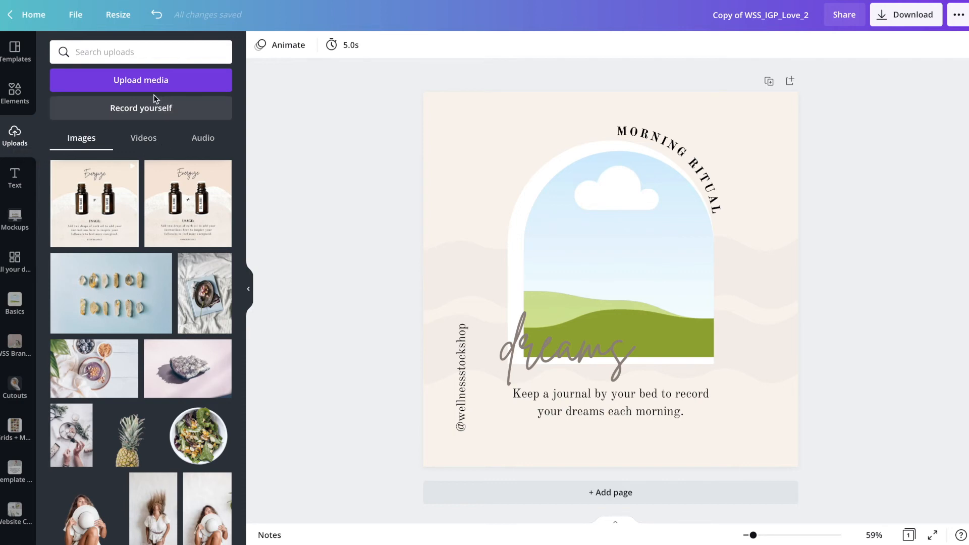
pyautogui.click(143, 144)
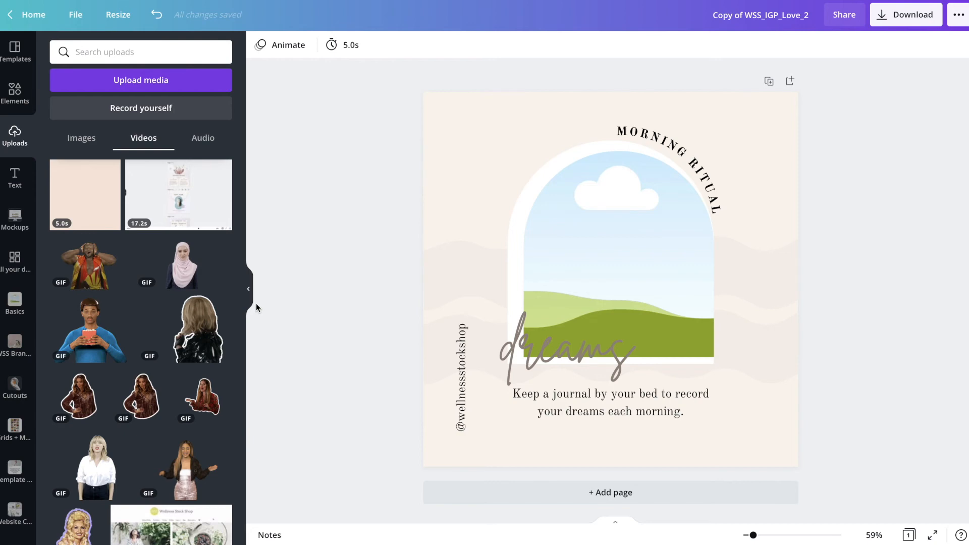
pyautogui.scroll(-5, 167, 363)
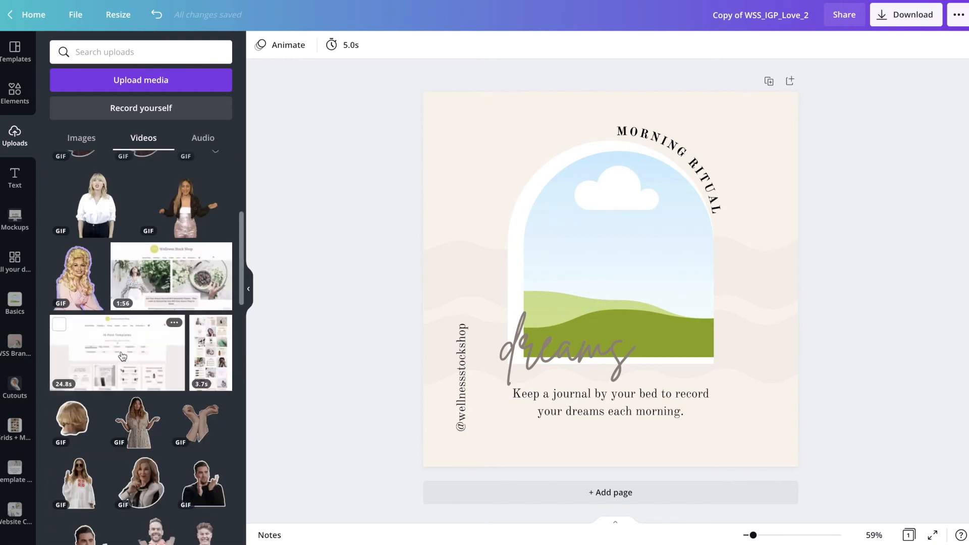
pyautogui.moveTo(116, 356); pyautogui.dragTo(557, 236)
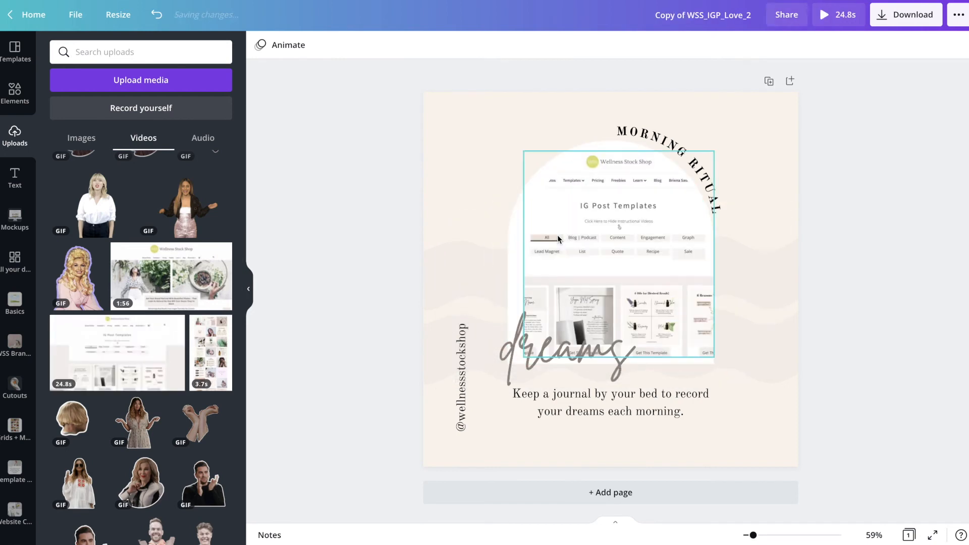
# Enlarge the video inside the arch frame and reposition its crop so the template thumbnails fill the arch
pyautogui.doubleClick(601, 251)
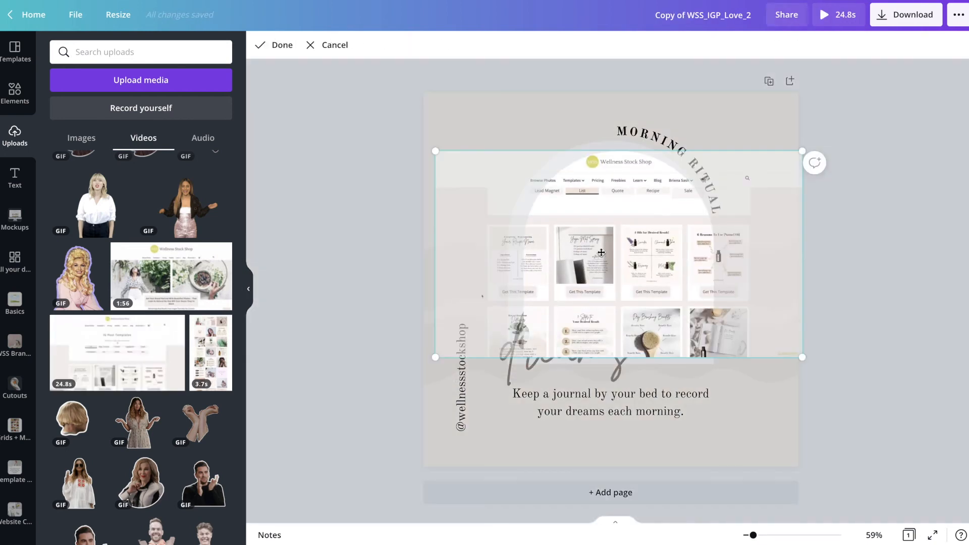
pyautogui.moveTo(409, 129); pyautogui.dragTo(260, 34)
pyautogui.moveTo(310, 185); pyautogui.dragTo(458, 181)
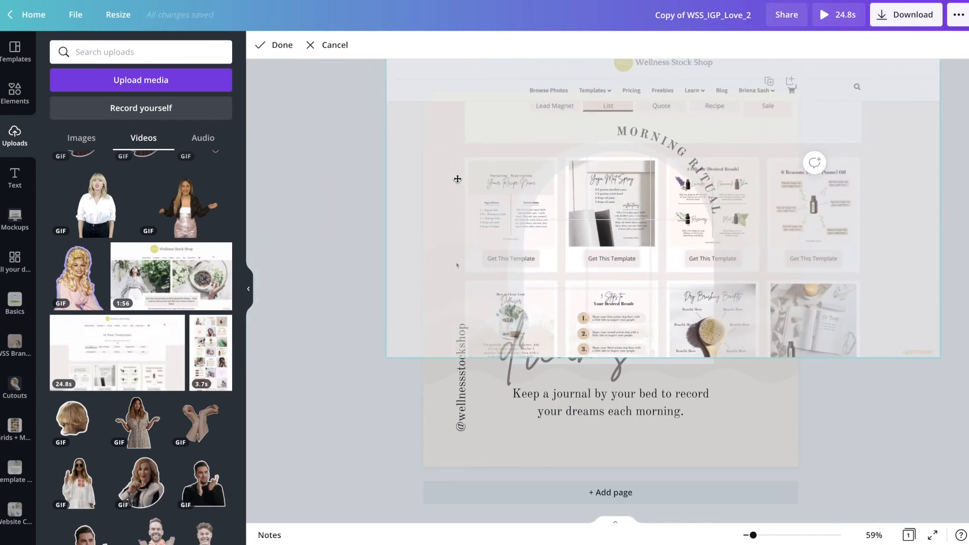
pyautogui.click(319, 186)
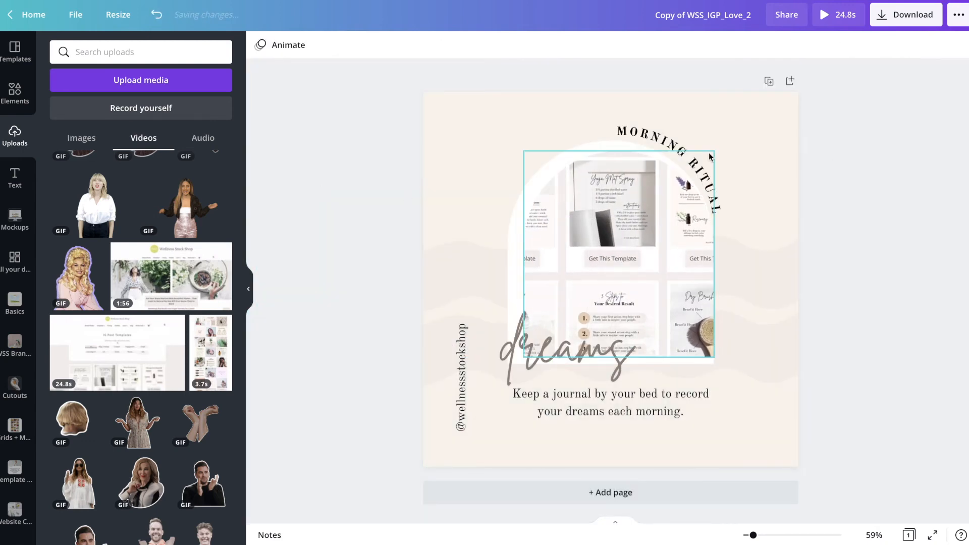
# Play the video in the arch frame and trim its end to shorten the clip
pyautogui.click(603, 260)
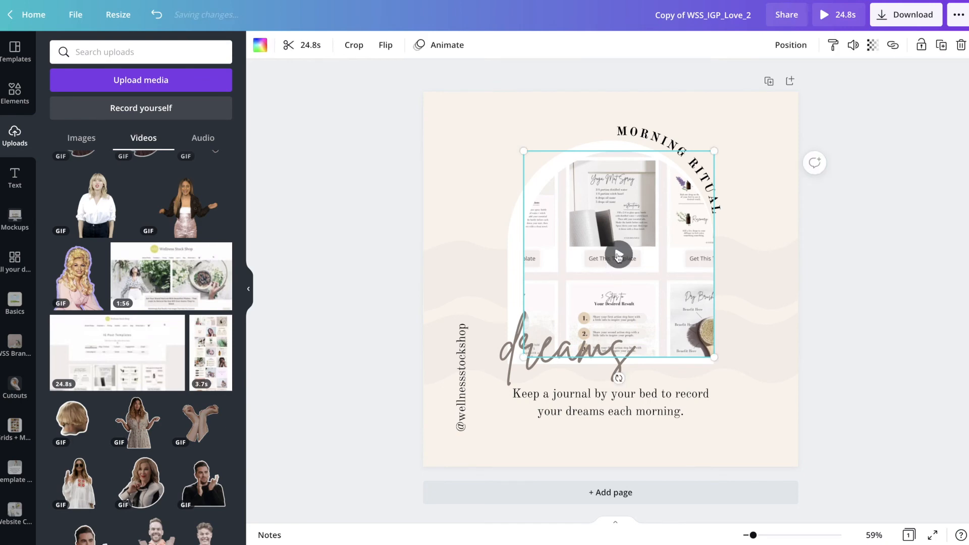
pyautogui.click(619, 256)
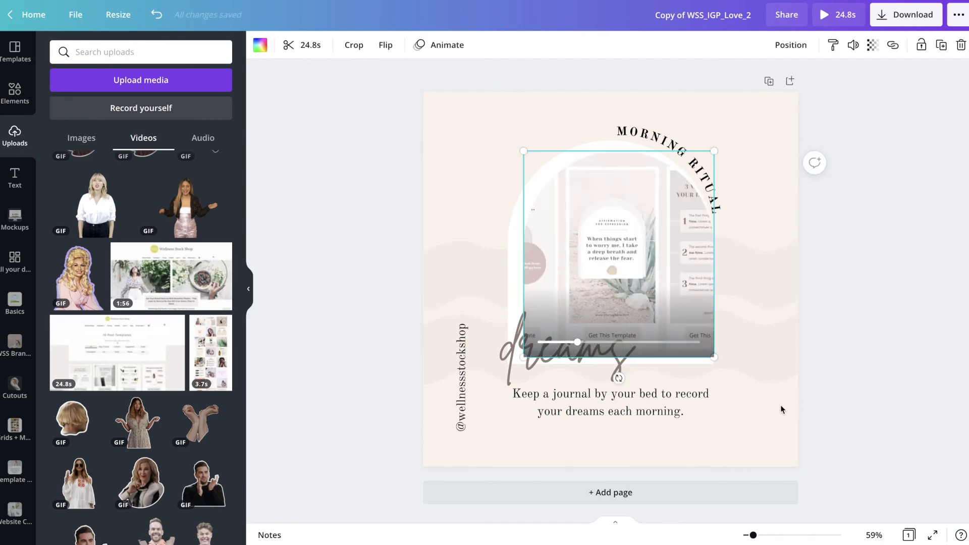
pyautogui.click(305, 47)
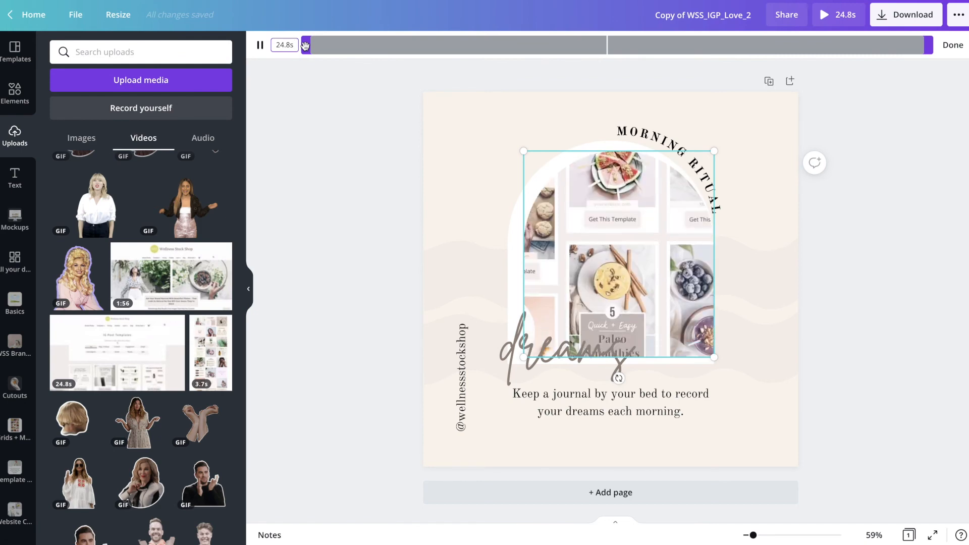
pyautogui.moveTo(926, 46); pyautogui.dragTo(885, 46)
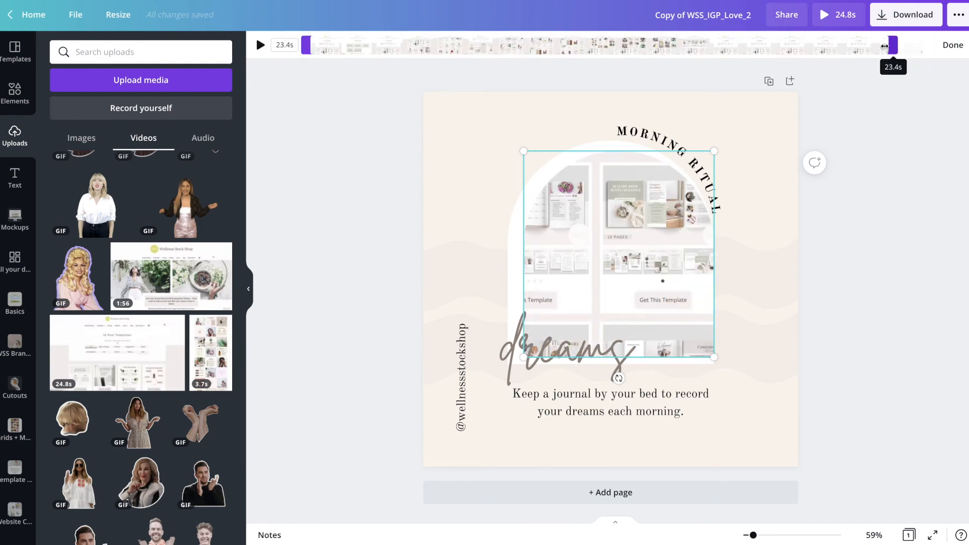
pyautogui.moveTo(783, 50); pyautogui.dragTo(679, 49)
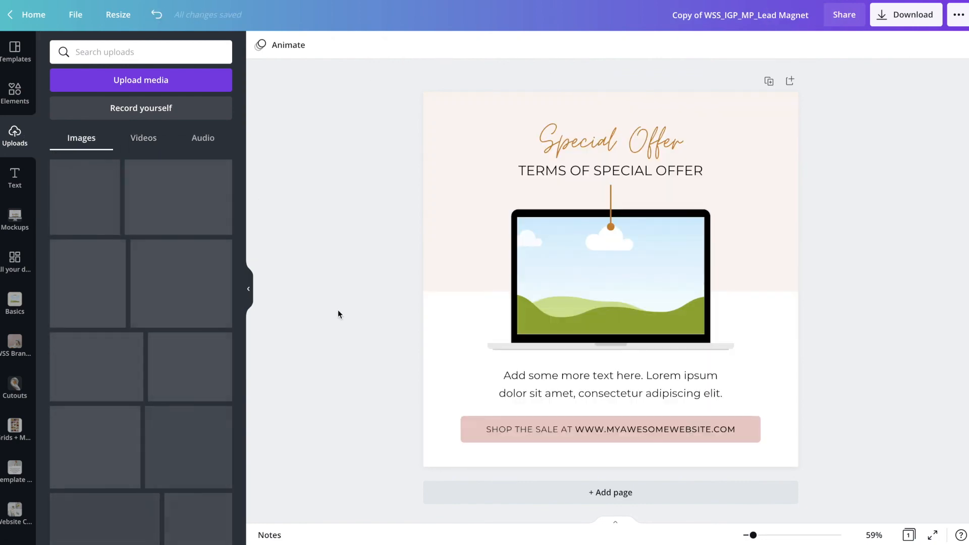
# Fill the laptop frame of the Special Offer post with the uploaded talking-woman GIF that has a play symbol
pyautogui.click(147, 138)
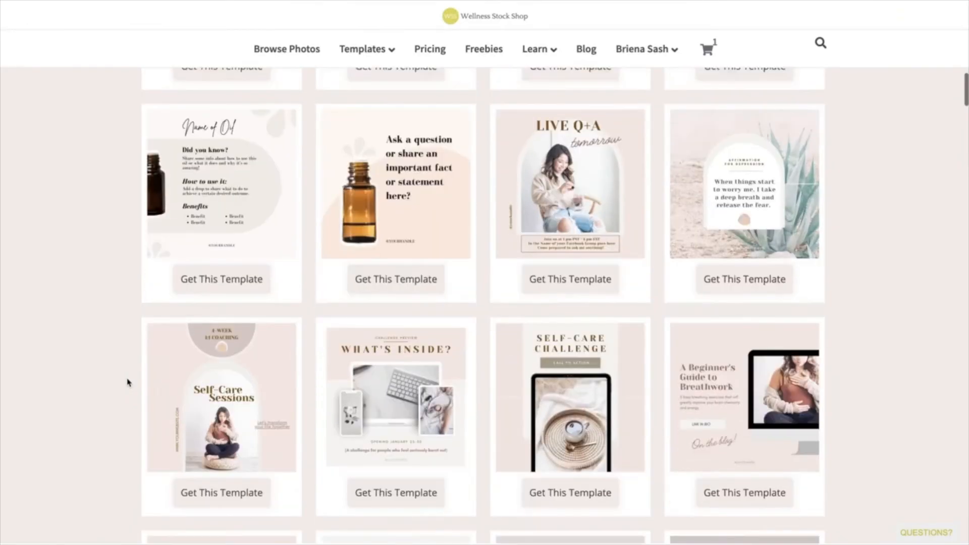
# Switch to the Wellness Stock Shop website and look through its Instagram post templates and IG Story Templates
pyautogui.scroll(-6, 127, 383)
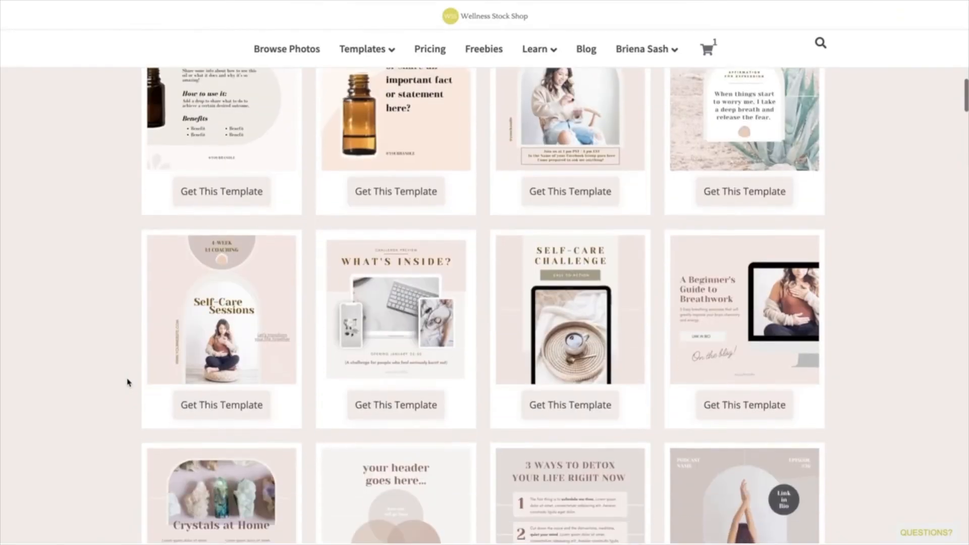
pyautogui.scroll(-10, 127, 383)
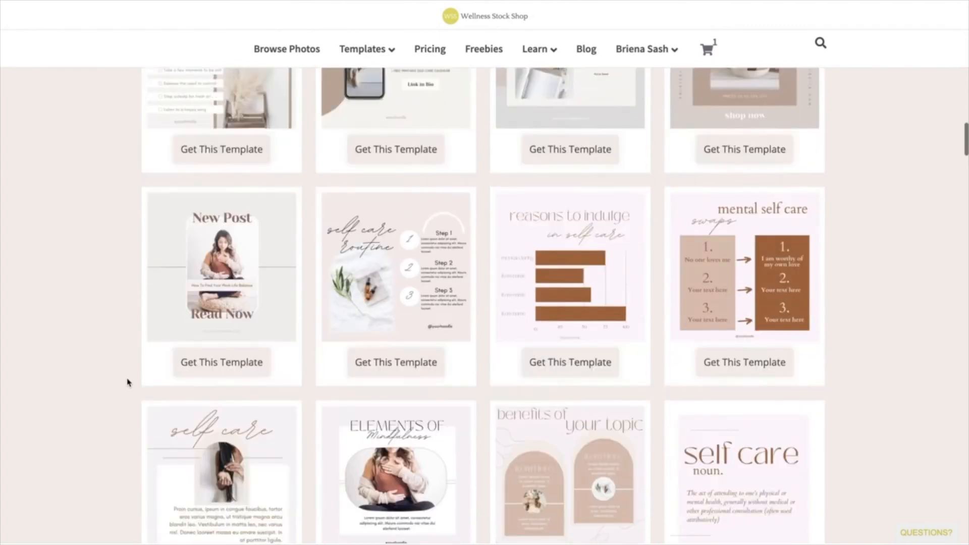
pyautogui.scroll(-12, 128, 383)
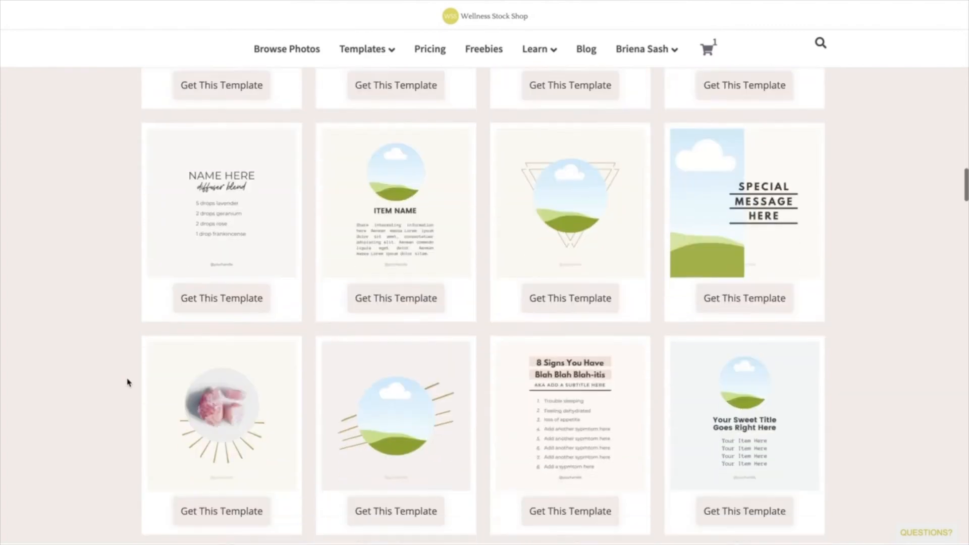
pyautogui.moveTo(384, 52)
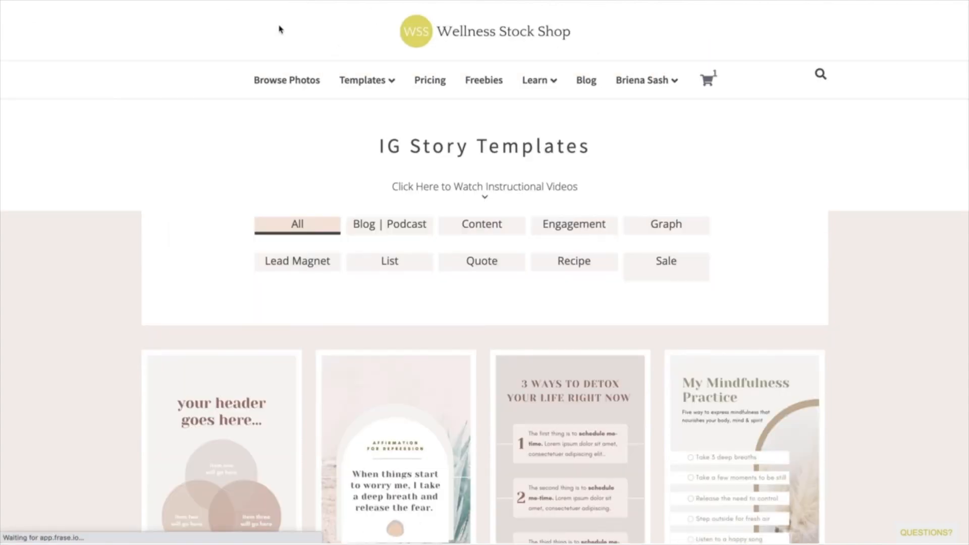
pyautogui.scroll(-10, 94, 318)
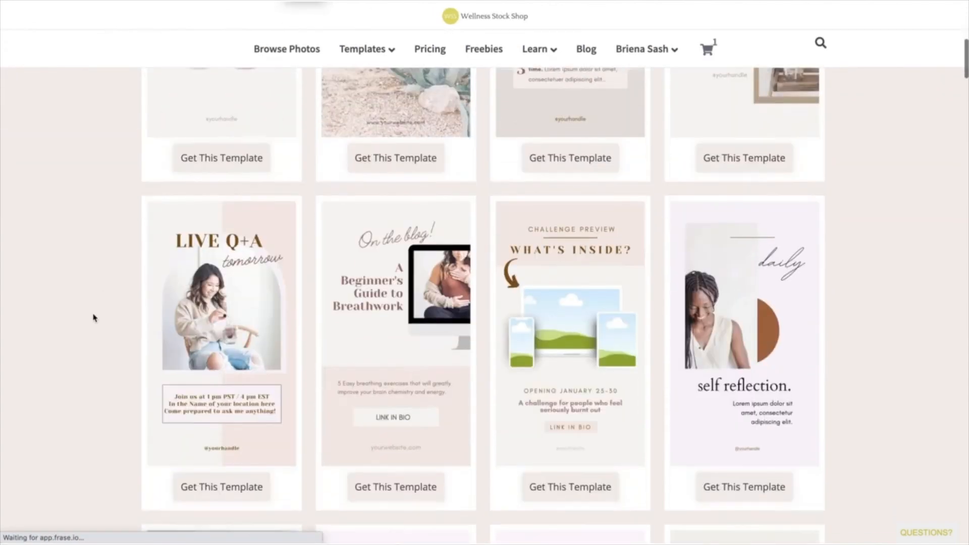
pyautogui.scroll(-2, 94, 318)
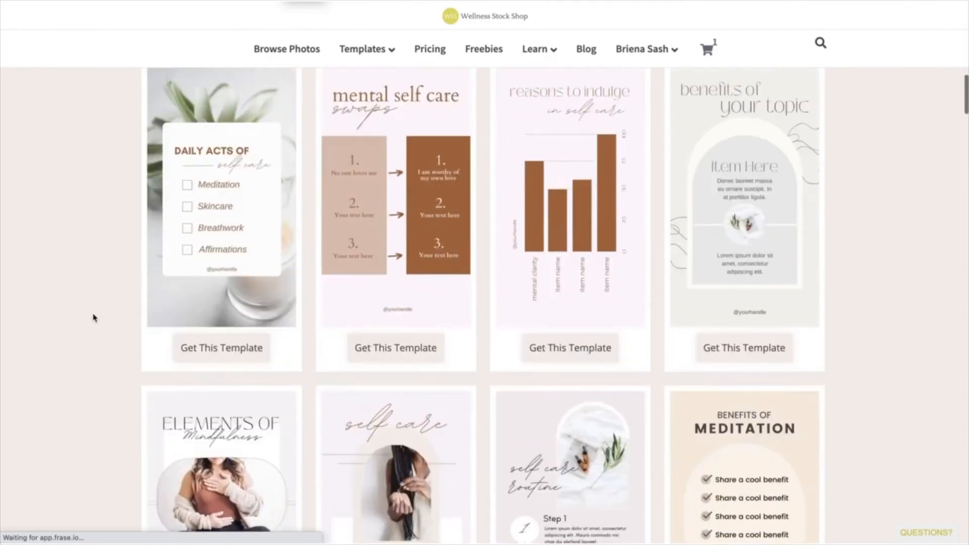